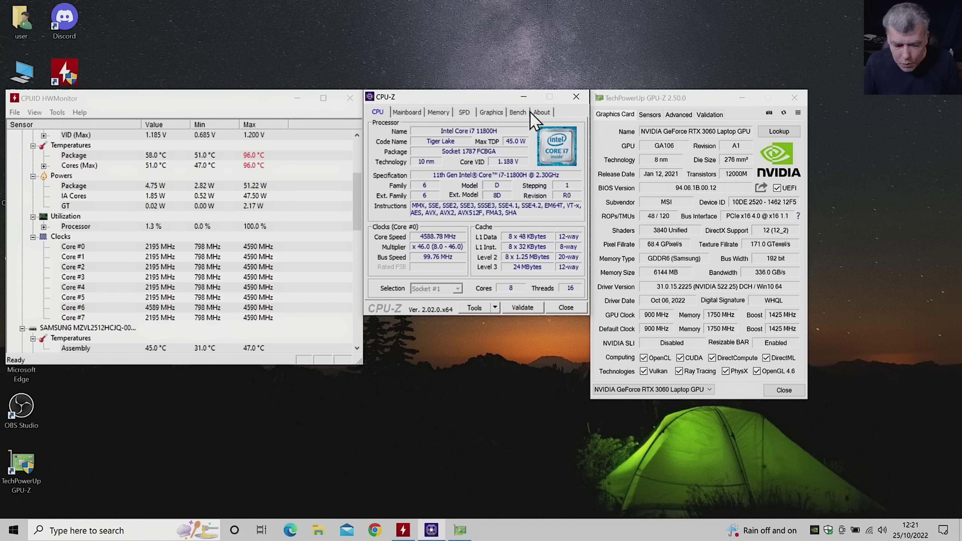
# Step: Run the CPU stress test in CPU-Z for about two minutes and stop it
pyautogui.click(517, 114)
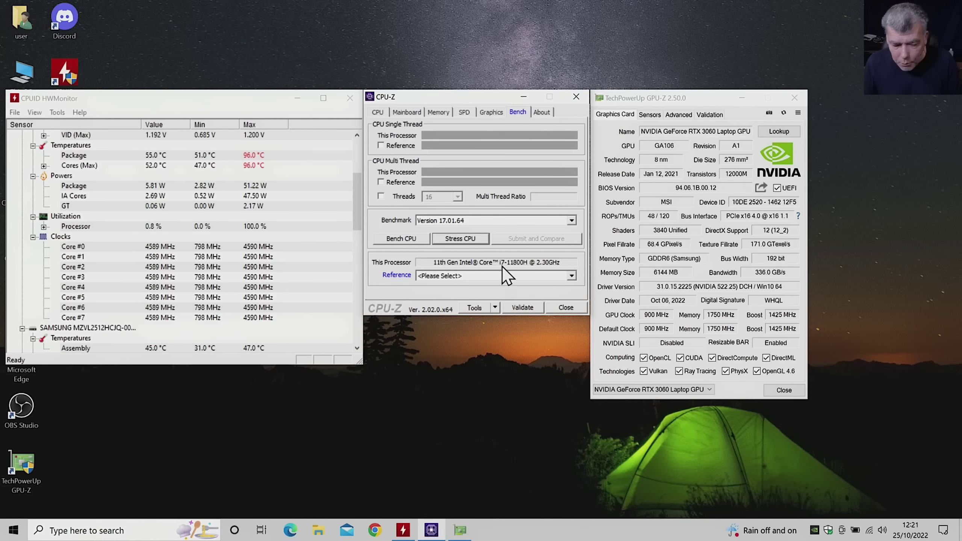
pyautogui.click(466, 239)
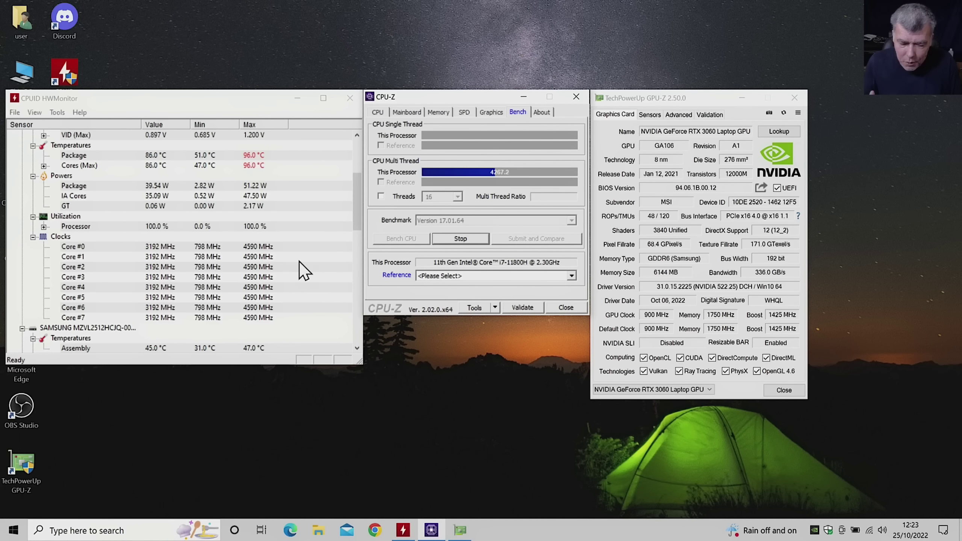
pyautogui.click(453, 238)
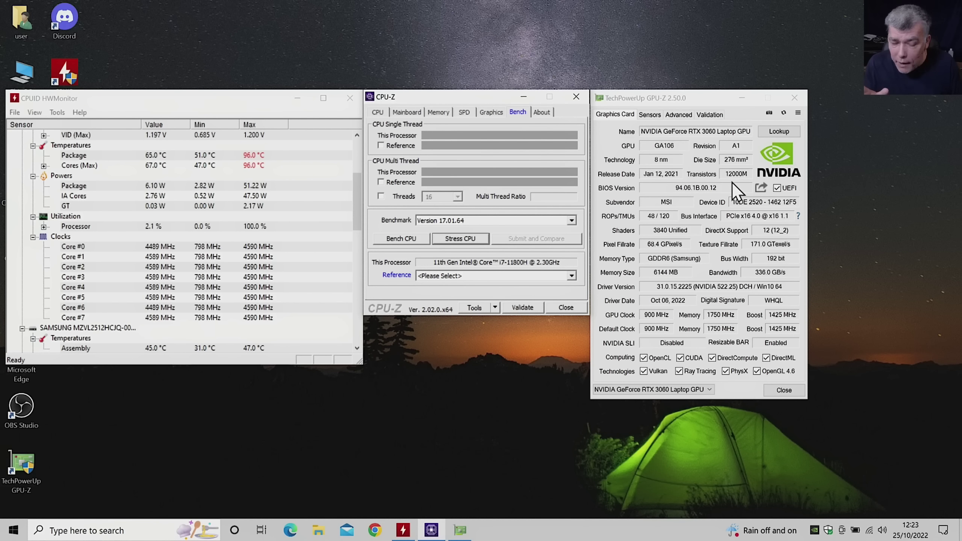
# Step: Restart the CPU stress test, run the GPU-Z render test alongside it in a window moved clear of the others, and show the GPU sensor readings
pyautogui.click(452, 238)
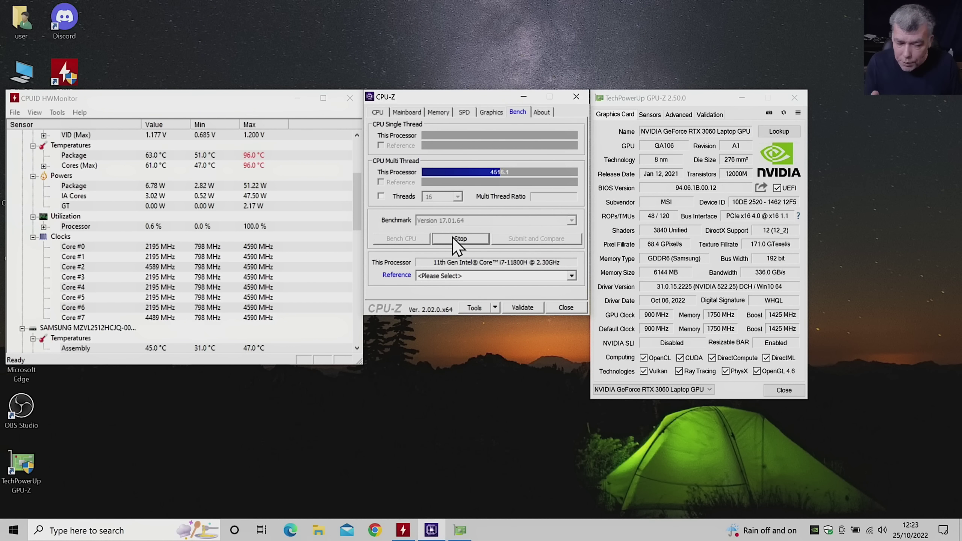
pyautogui.click(799, 216)
pyautogui.click(892, 301)
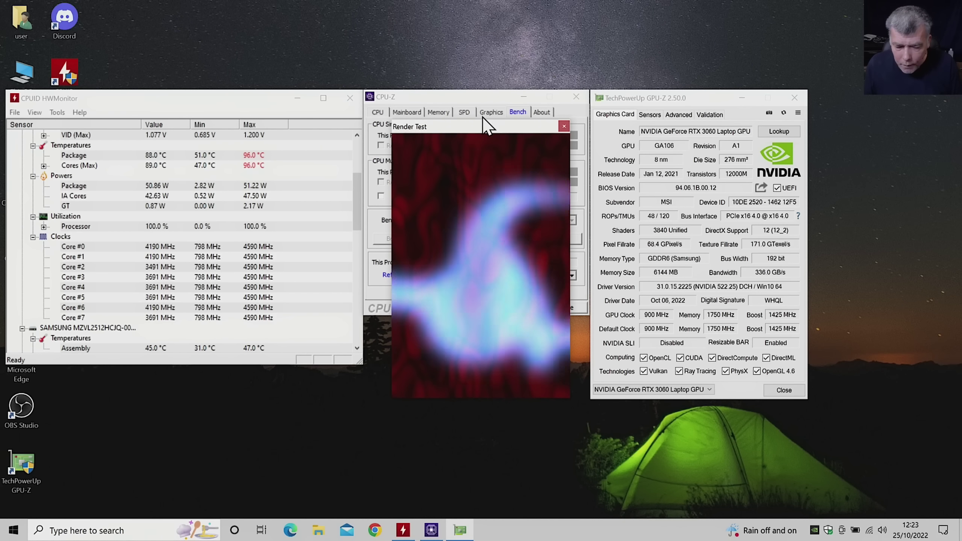
pyautogui.moveTo(469, 127); pyautogui.dragTo(885, 111)
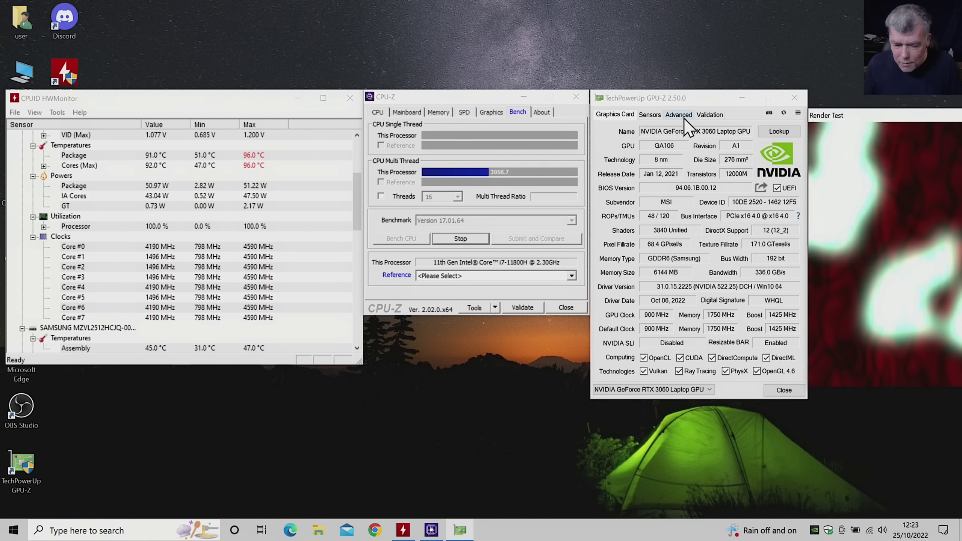
pyautogui.click(653, 115)
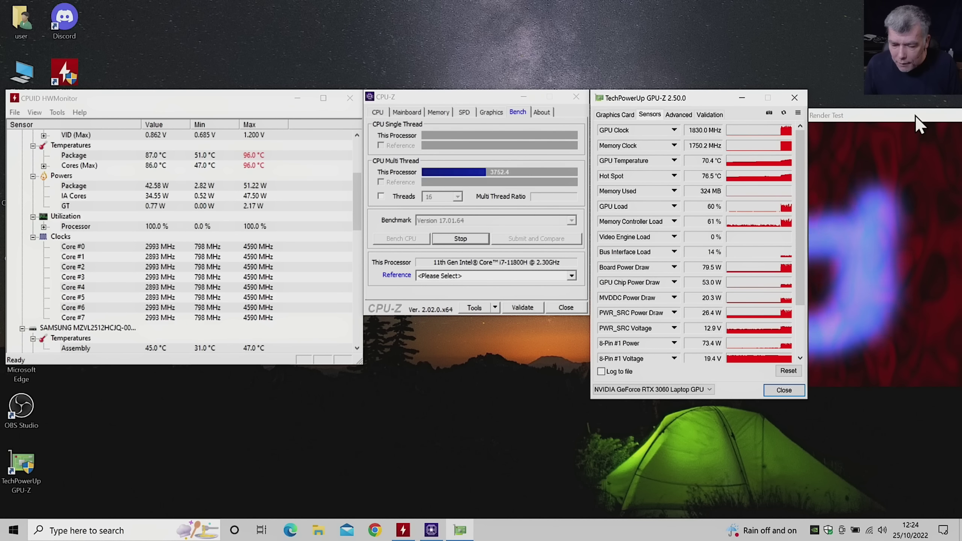
# Step: Stop the render test and the CPU stress test, and close GPU-Z and CPU-Z
pyautogui.moveTo(915, 115); pyautogui.dragTo(888, 111)
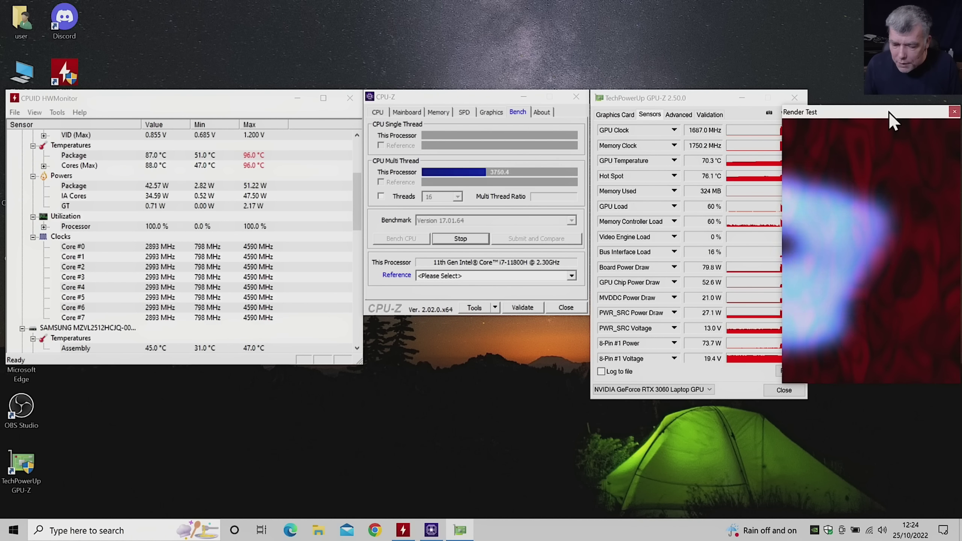
pyautogui.click(954, 111)
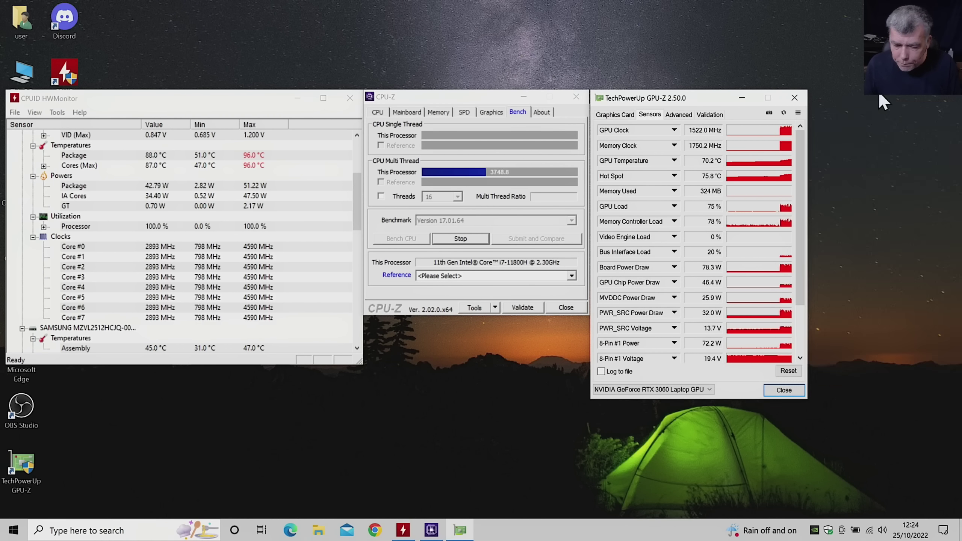
pyautogui.click(795, 97)
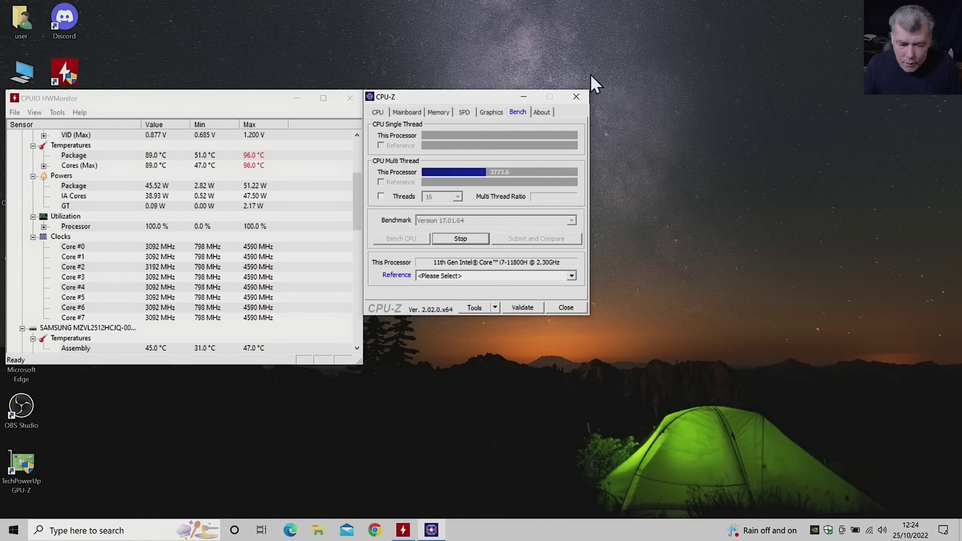
pyautogui.click(465, 242)
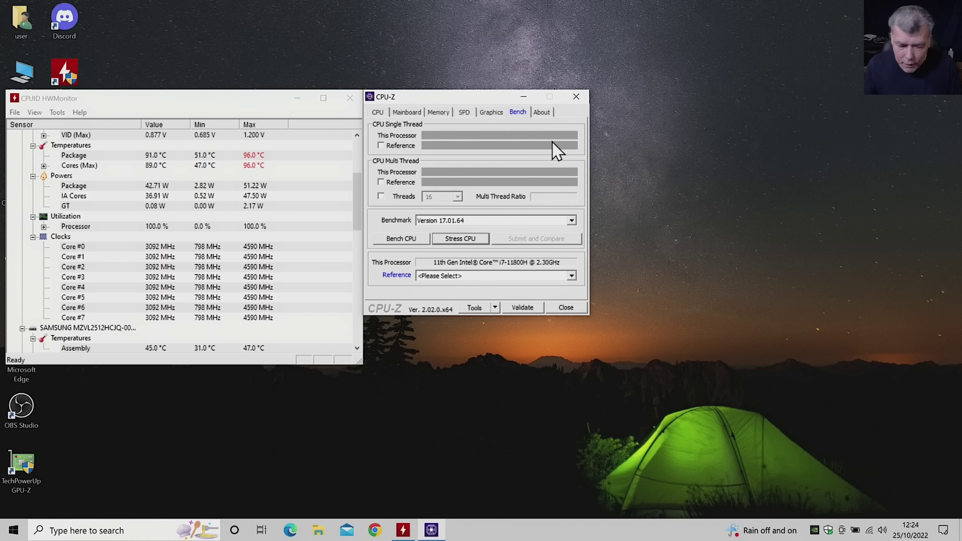
pyautogui.click(577, 97)
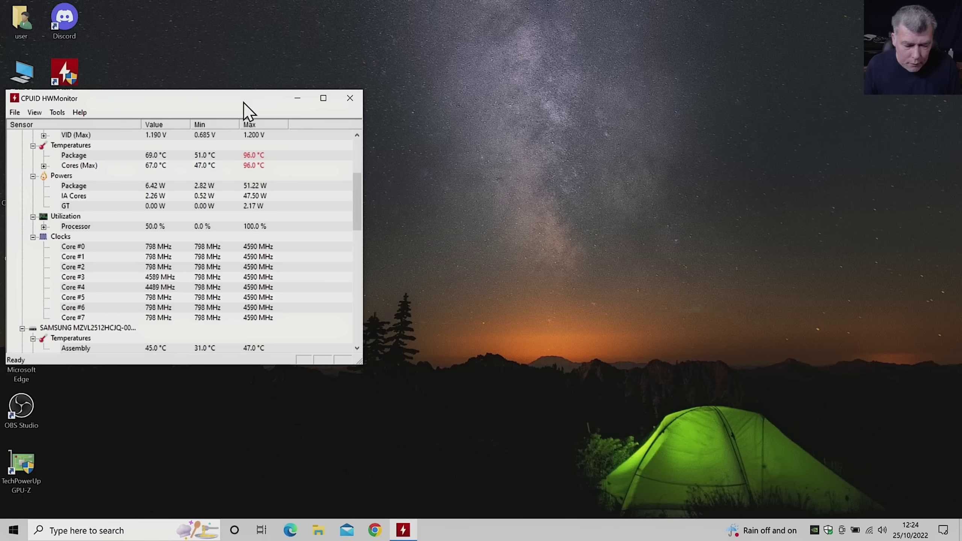
# Step: Move HWMonitor to the free side of the desktop and launch PassMark PerformanceTest, continuing with its 30-day evaluation
pyautogui.moveTo(242, 99); pyautogui.dragTo(747, 124)
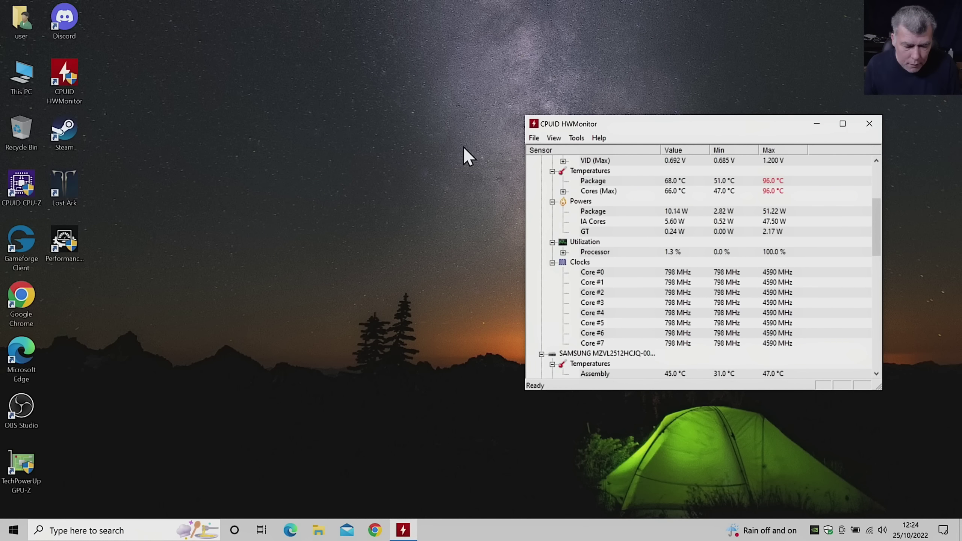
pyautogui.doubleClick(63, 233)
pyautogui.click(404, 350)
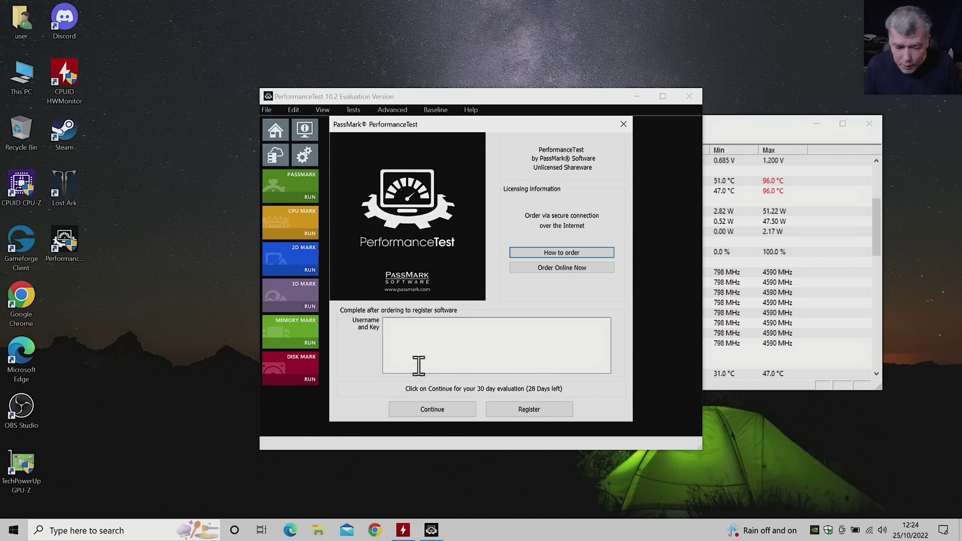
pyautogui.click(433, 409)
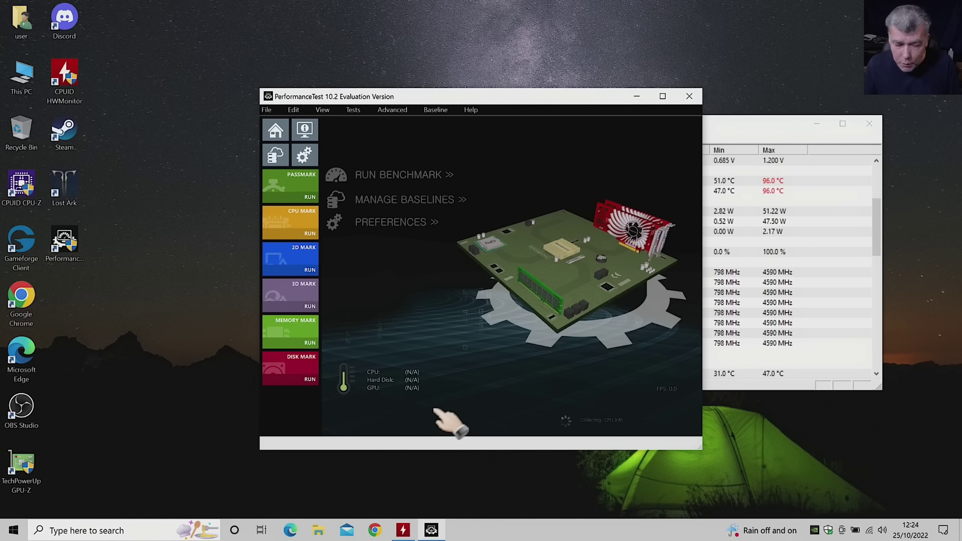
# Step: Place PerformanceTest beside HWMonitor and run all CPU Mark tests
pyautogui.click(285, 225)
pyautogui.moveTo(465, 98); pyautogui.dragTo(282, 79)
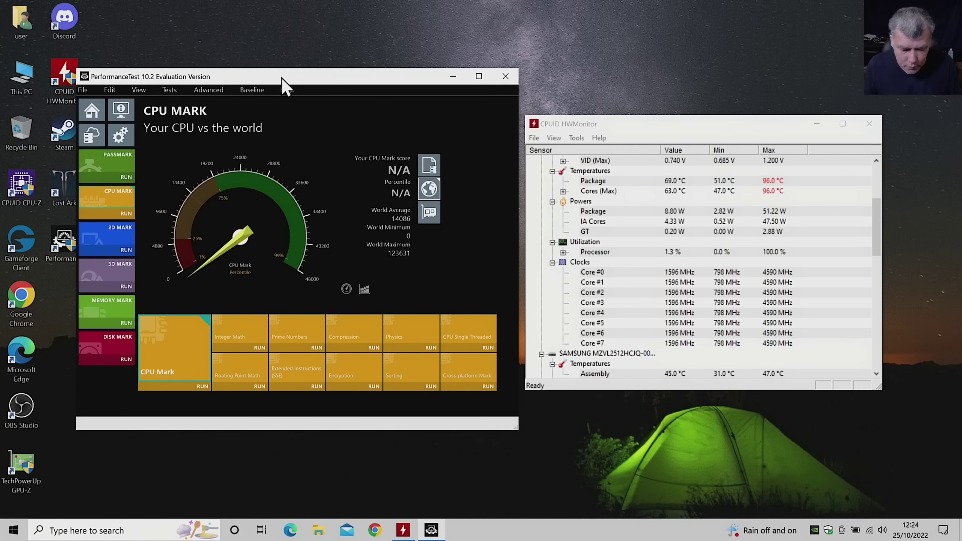
pyautogui.click(165, 390)
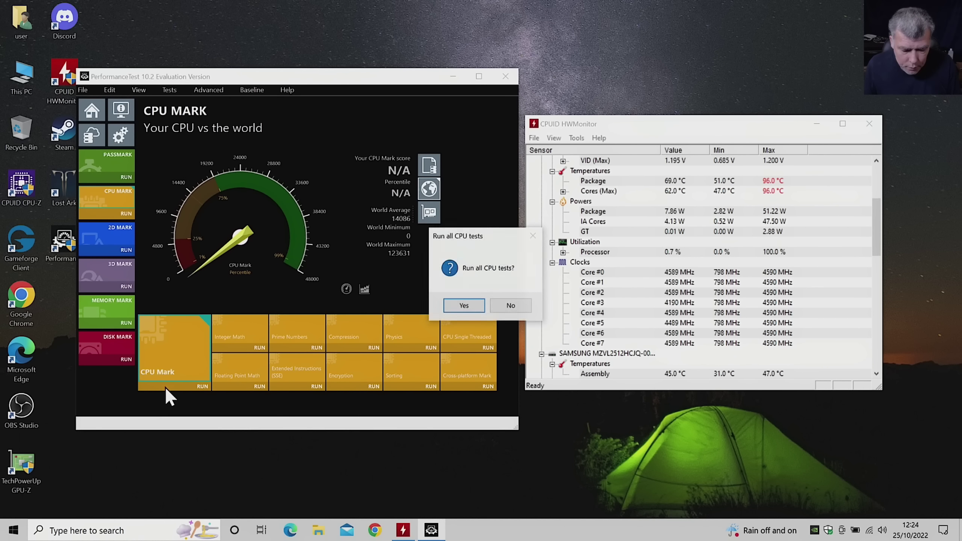
pyautogui.click(463, 306)
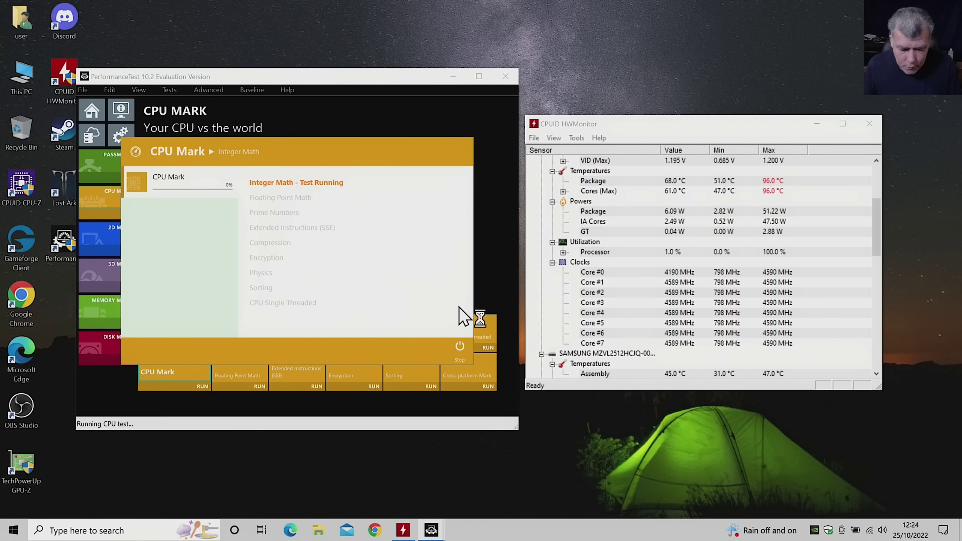
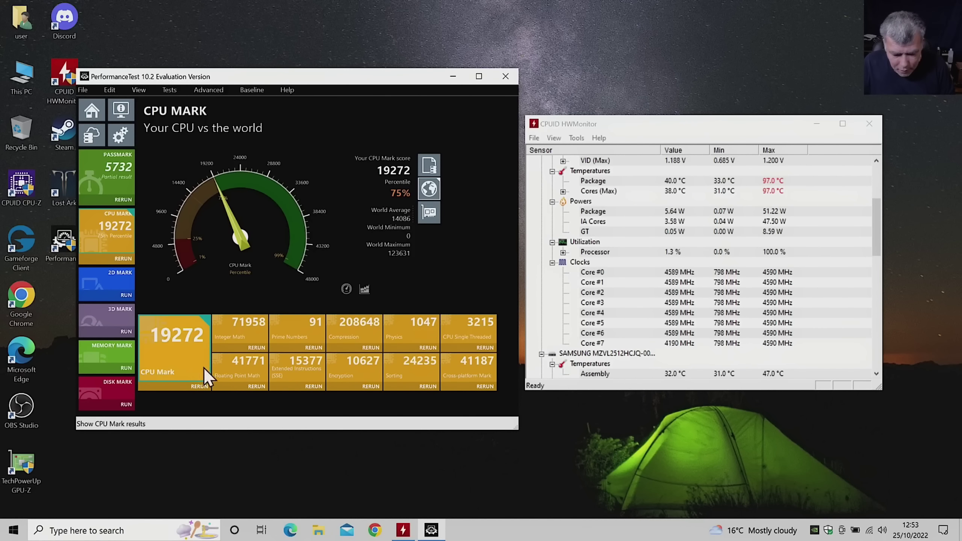
# Step: Rerun all CPU Mark tests and close PerformanceTest when they finish
pyautogui.click(180, 385)
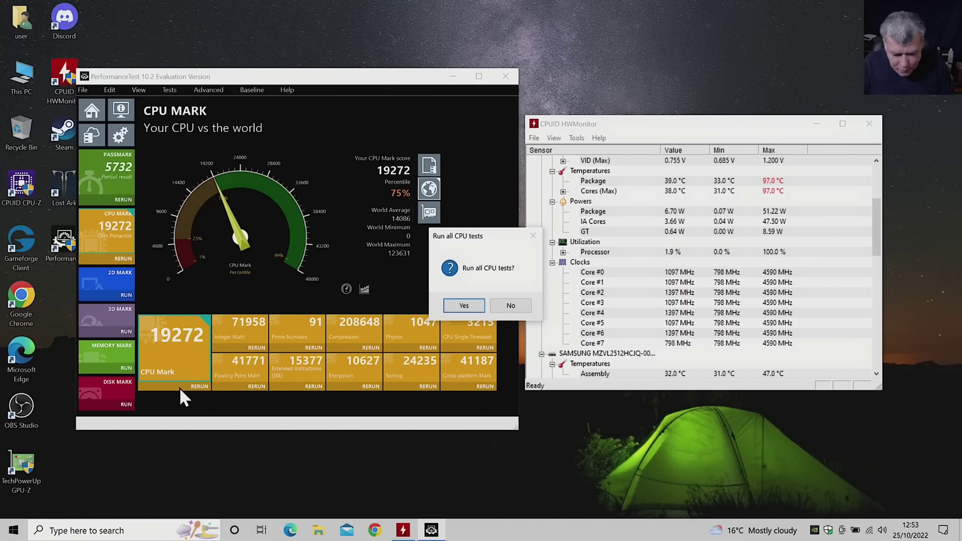
pyautogui.click(459, 306)
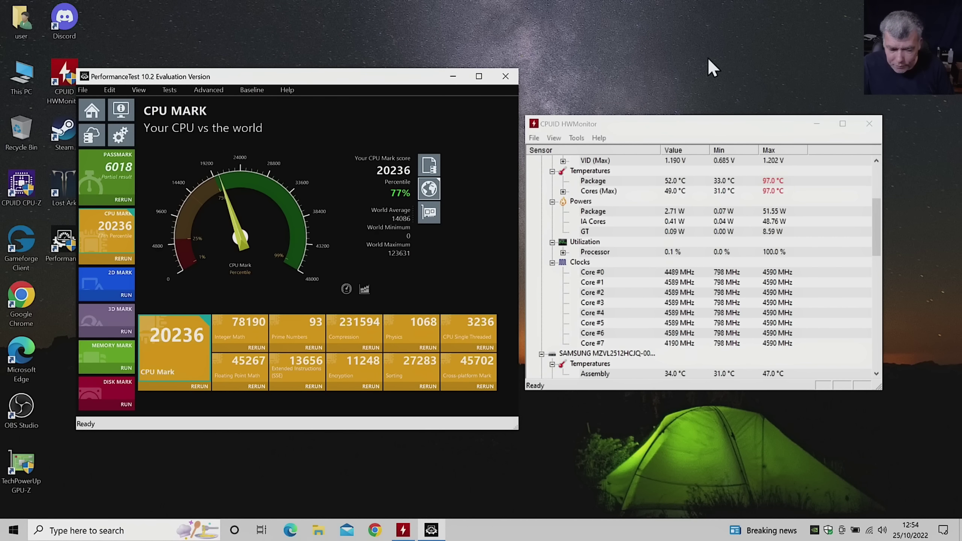
pyautogui.click(506, 77)
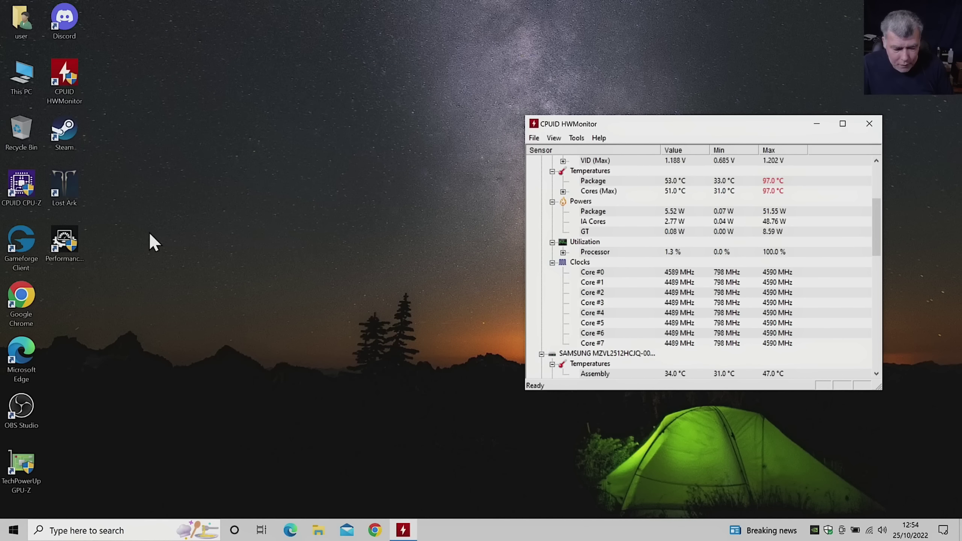
# Step: Move the existing HWMonitor window toward the desktop icons and launch CPU-Z, allowing it to make changes to the device
pyautogui.doubleClick(69, 93)
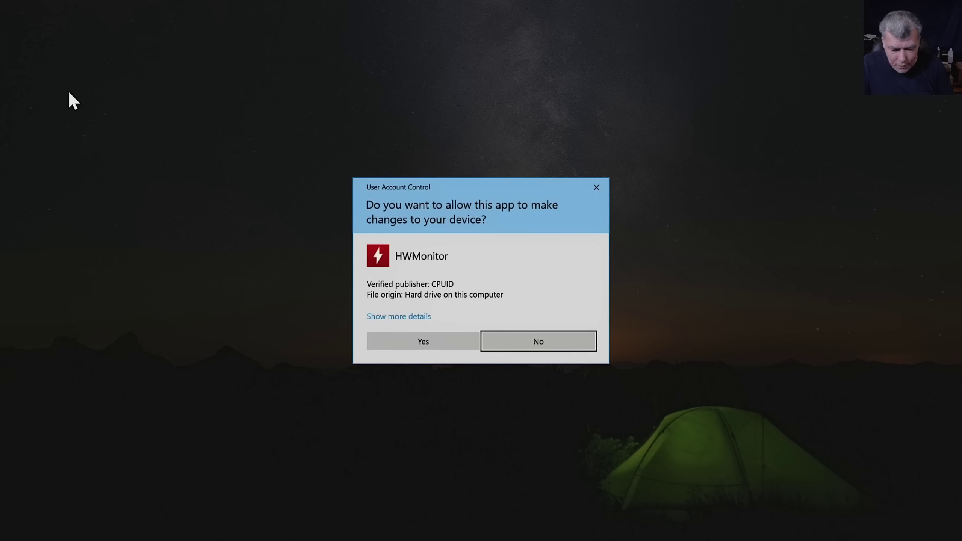
pyautogui.click(524, 339)
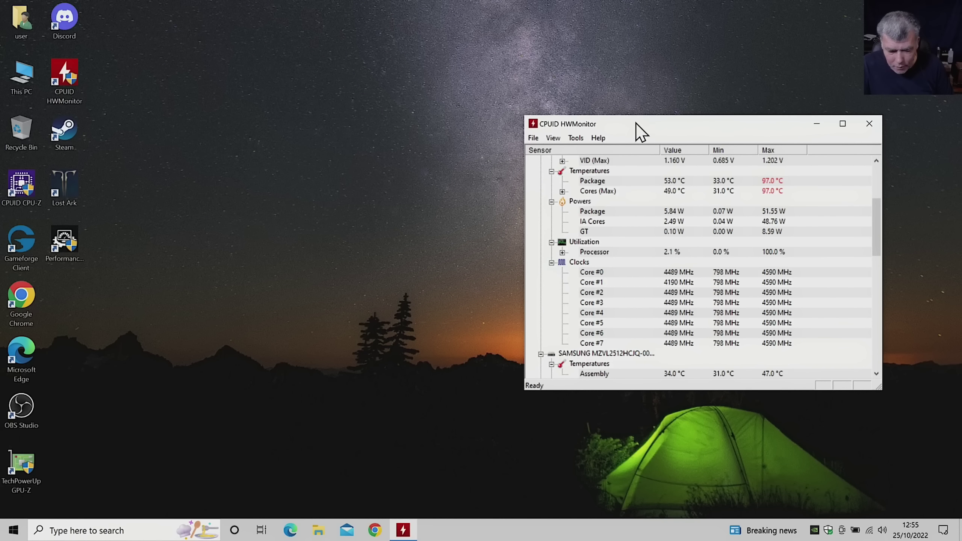
pyautogui.moveTo(636, 124); pyautogui.dragTo(228, 126)
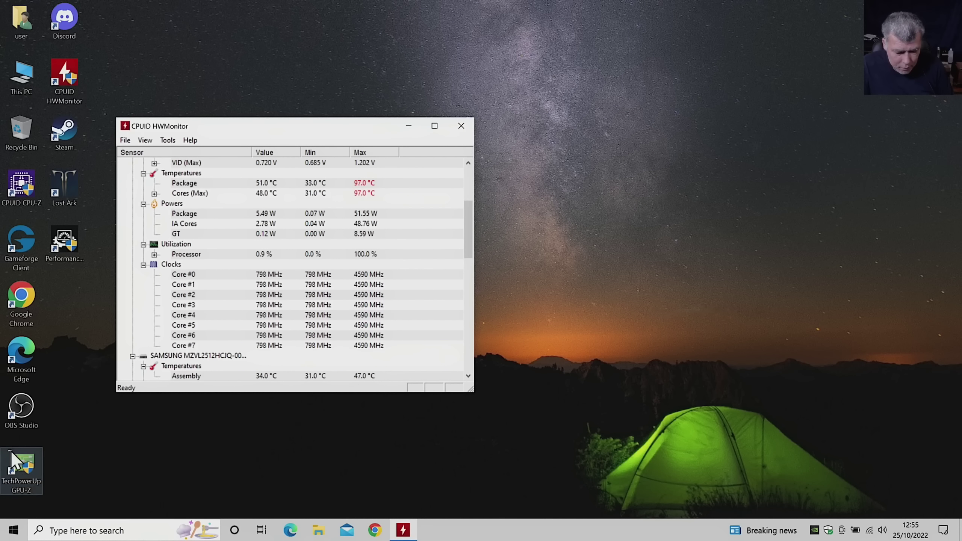
pyautogui.doubleClick(21, 197)
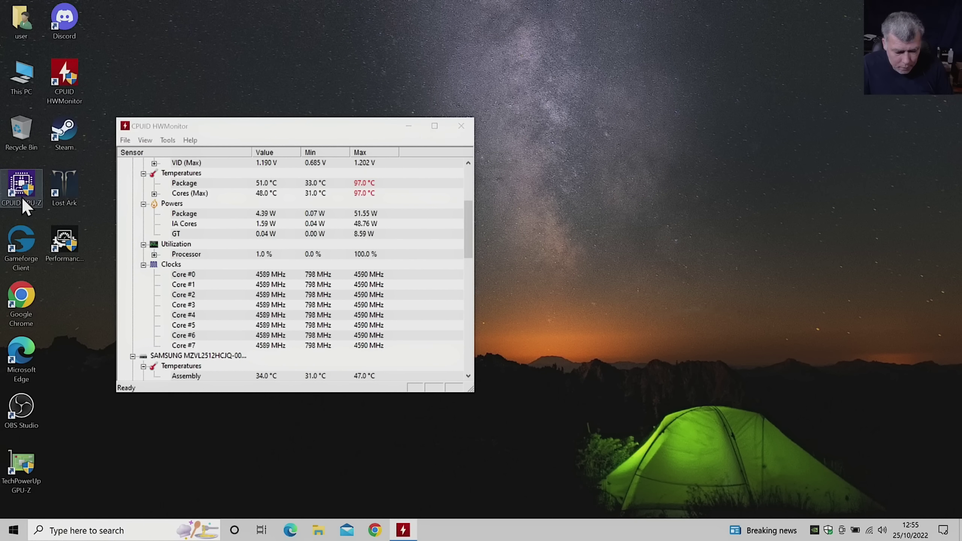
pyautogui.click(392, 349)
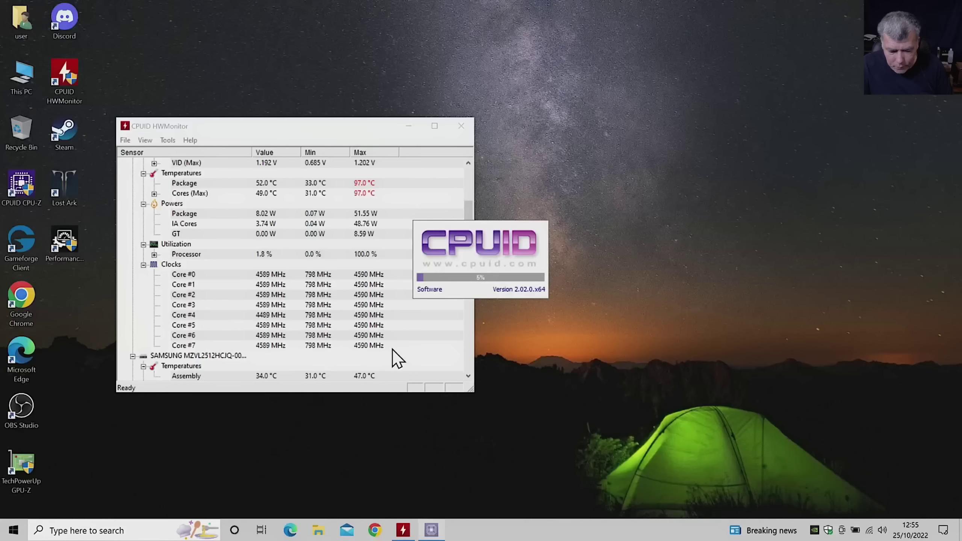
# Step: Arrange the HWMonitor and CPU-Z windows side by side and start the CPU-Z stress test
pyautogui.moveTo(327, 129); pyautogui.dragTo(211, 127)
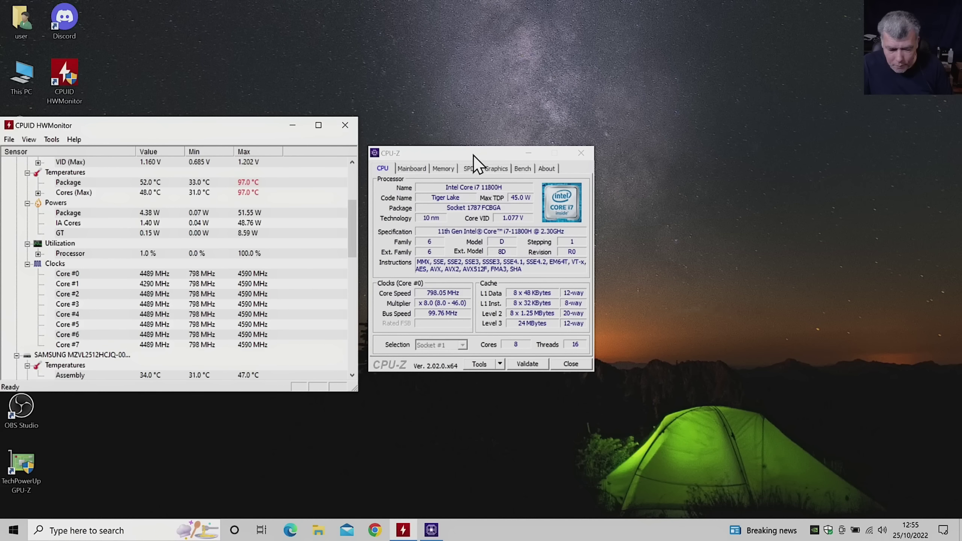
pyautogui.moveTo(472, 152); pyautogui.dragTo(464, 123)
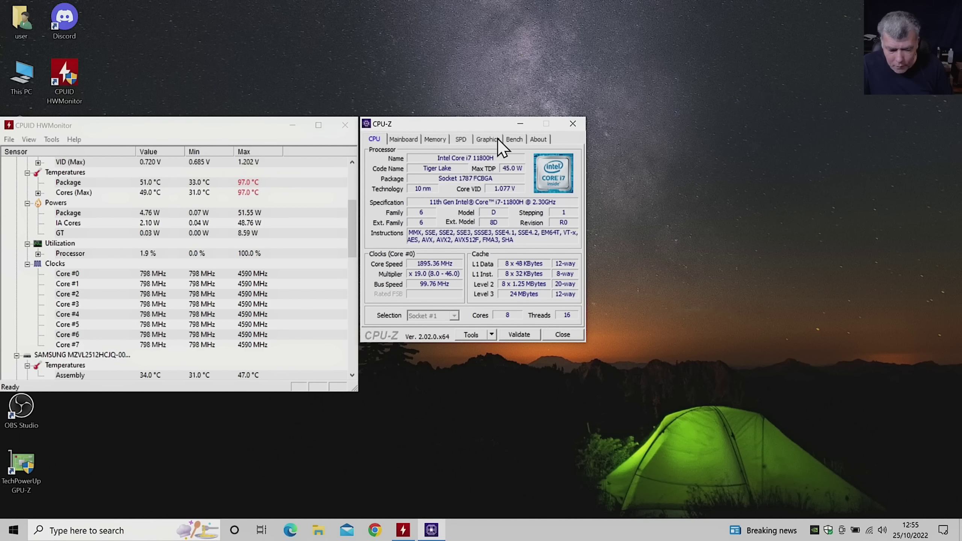
pyautogui.click(514, 139)
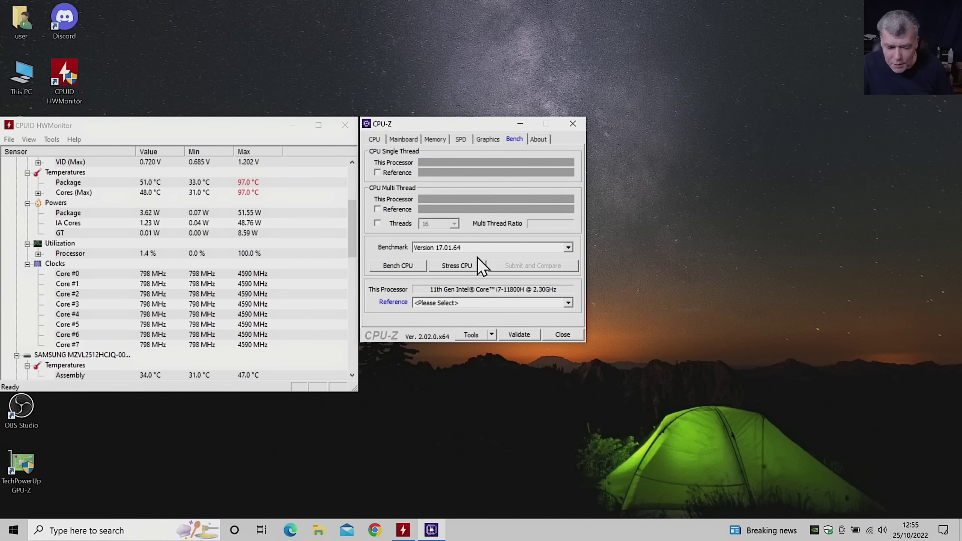
pyautogui.click(462, 265)
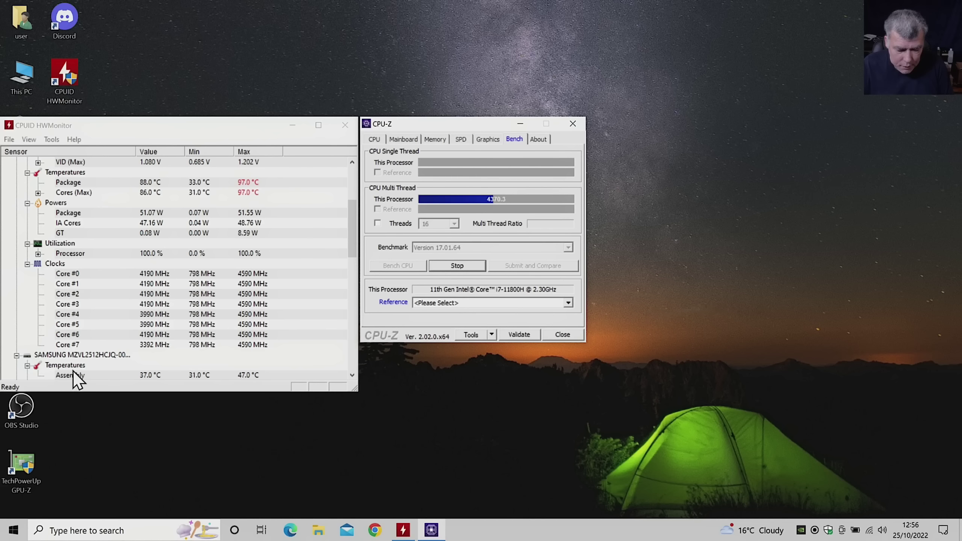
# Step: Launch TechPowerUp GPU-Z while the CPU stress test runs, allowing it to make changes to the device
pyautogui.click(27, 458)
pyautogui.doubleClick(28, 458)
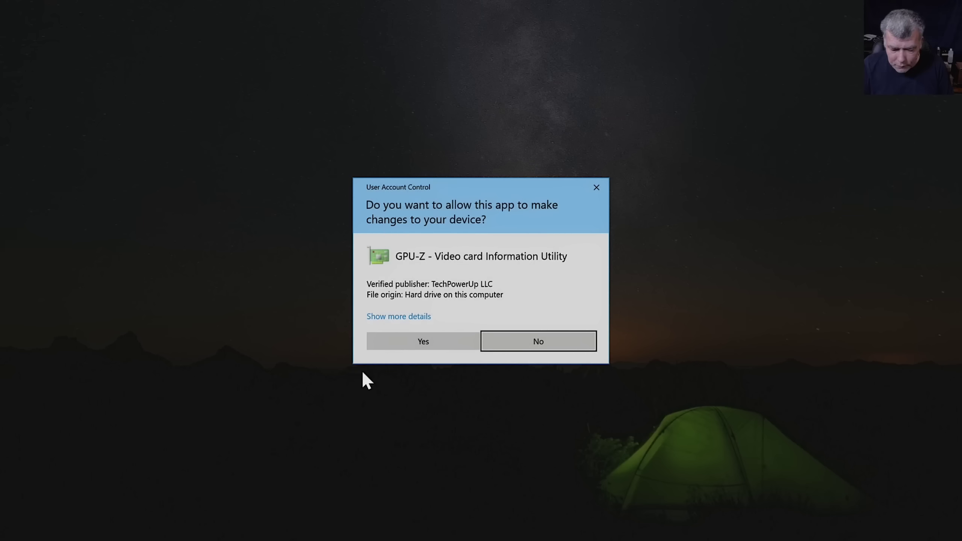
pyautogui.click(386, 345)
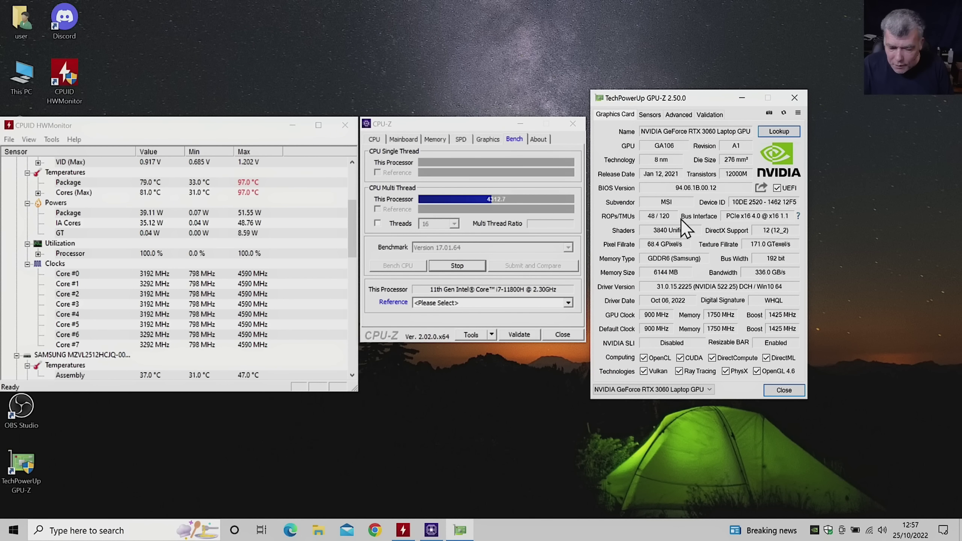
# Step: Start the GPU-Z bus interface render test and move its window beside GPU-Z, clear of the CPU-Z window
pyautogui.click(800, 217)
pyautogui.click(898, 304)
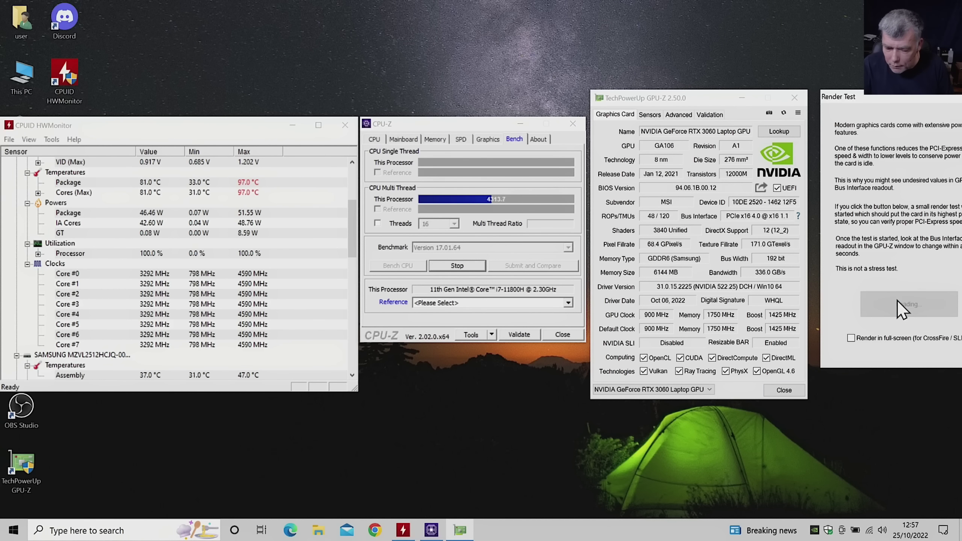
pyautogui.moveTo(490, 130); pyautogui.dragTo(904, 114)
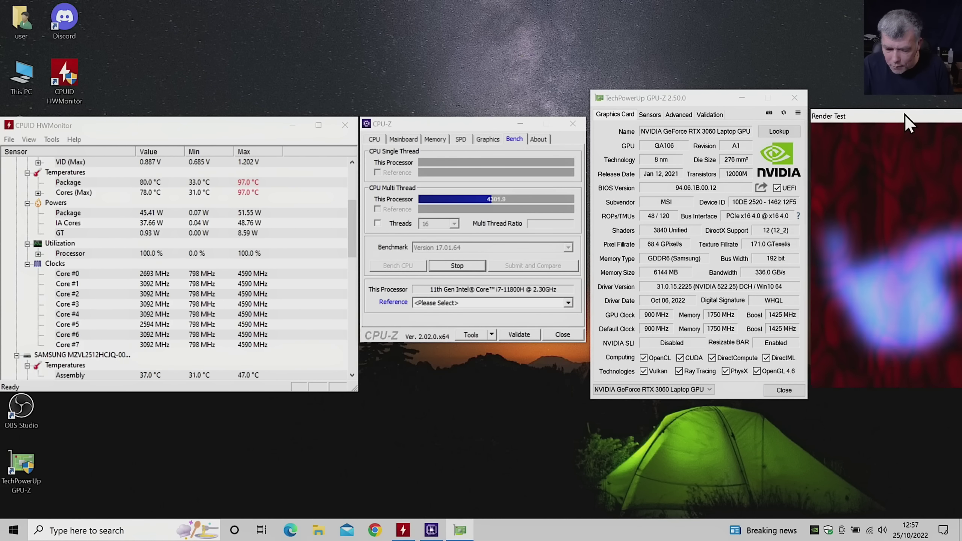
# Step: Show the GPU-Z sensor readings while the render test loads the GPU, and close the render test window
pyautogui.click(655, 114)
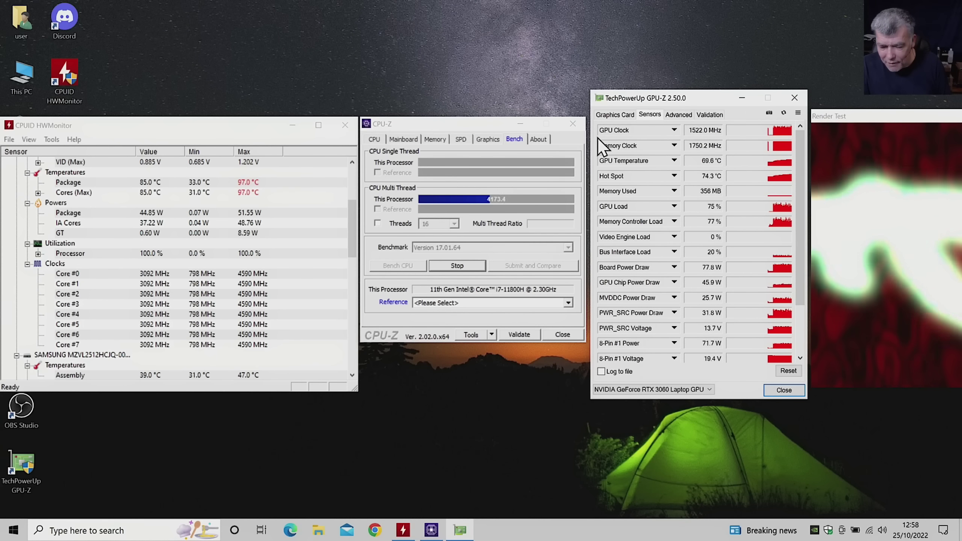
pyautogui.moveTo(870, 115); pyautogui.dragTo(819, 116)
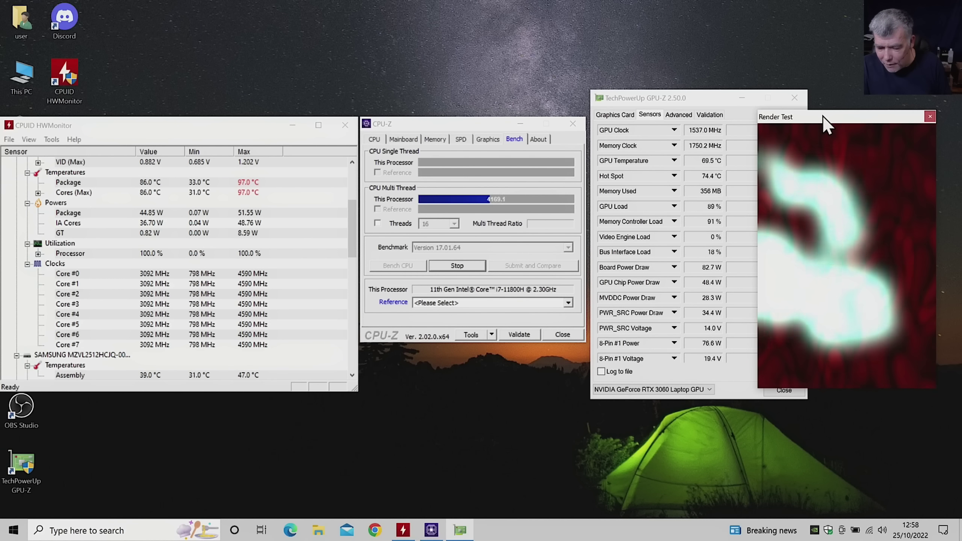
pyautogui.click(930, 117)
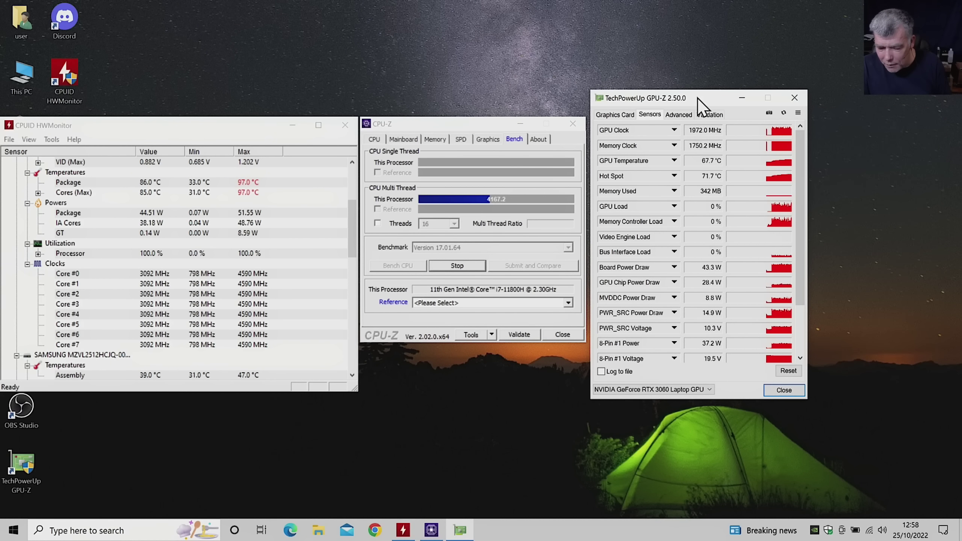
# Step: Close GPU-Z and stop the running CPU-Z stress test
pyautogui.moveTo(698, 98); pyautogui.dragTo(708, 96)
pyautogui.click(802, 100)
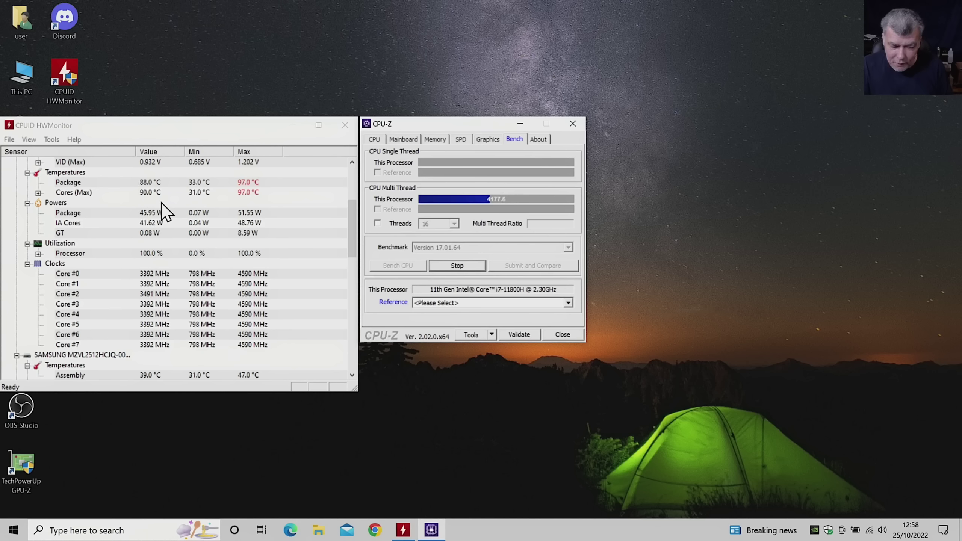
pyautogui.click(453, 266)
pyautogui.click(457, 266)
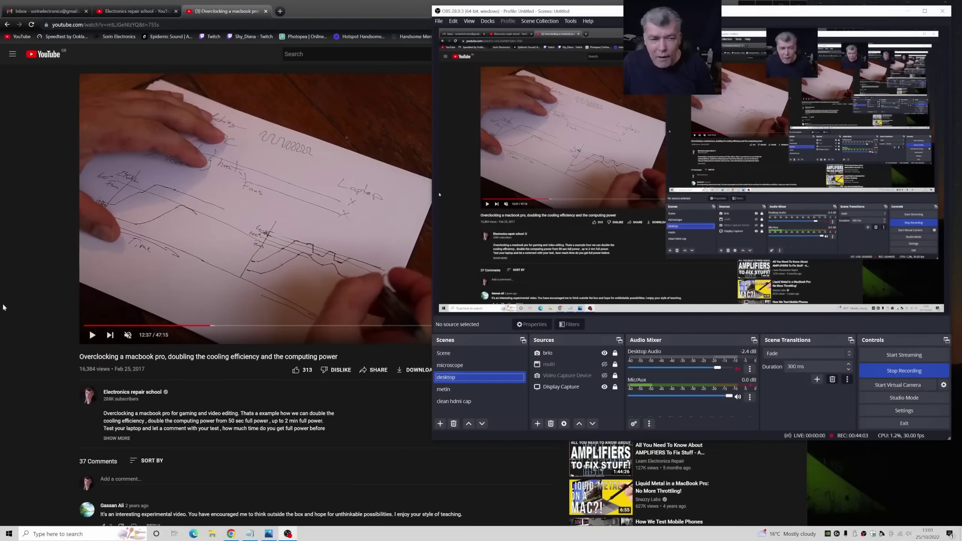
# Step: Switch to the YouTube video on overclocking a MacBook Pro in Chrome, skip to 30:03 and dismiss the ad banner
pyautogui.click(12, 283)
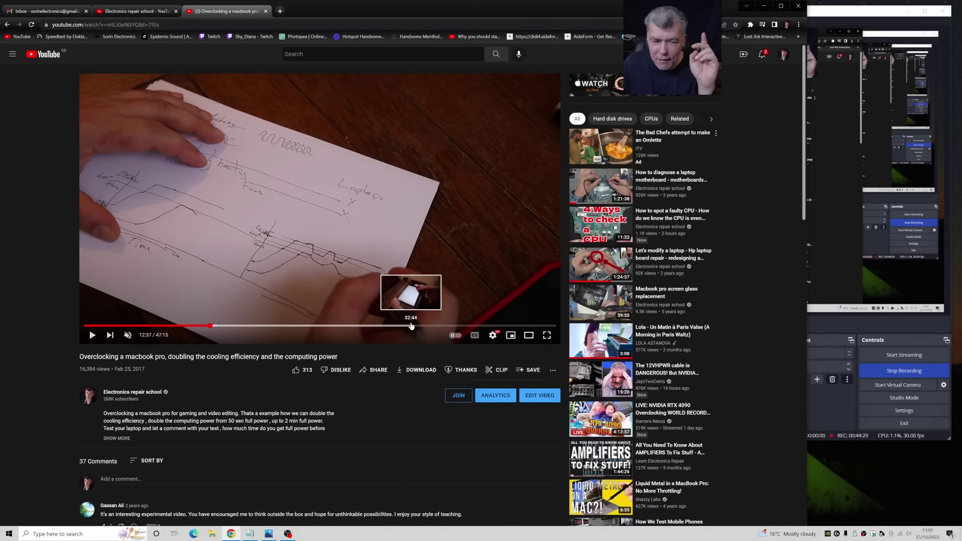
pyautogui.click(385, 326)
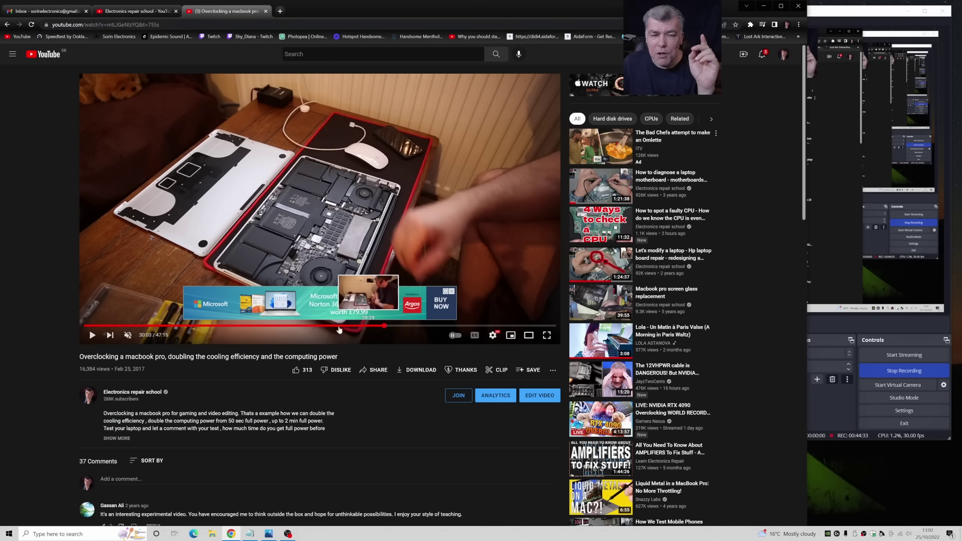
pyautogui.click(451, 292)
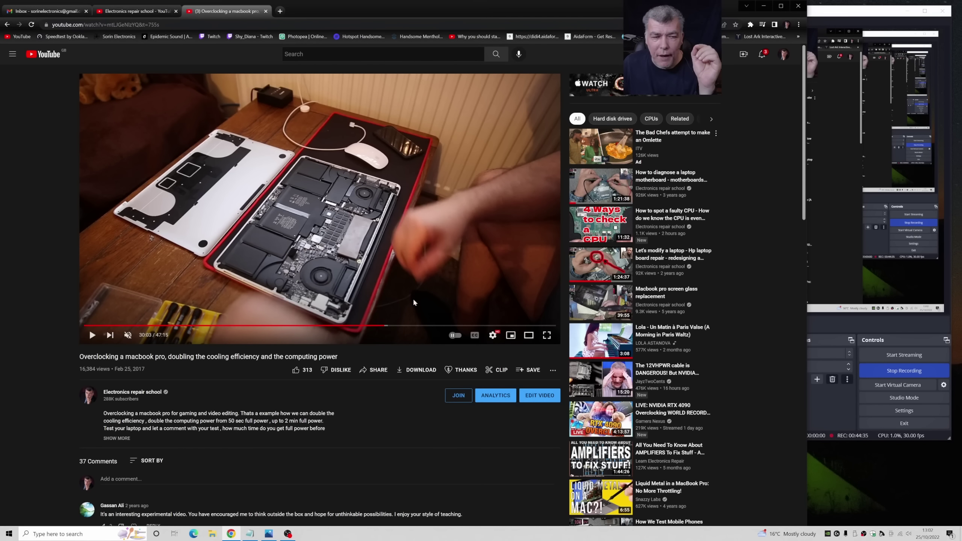